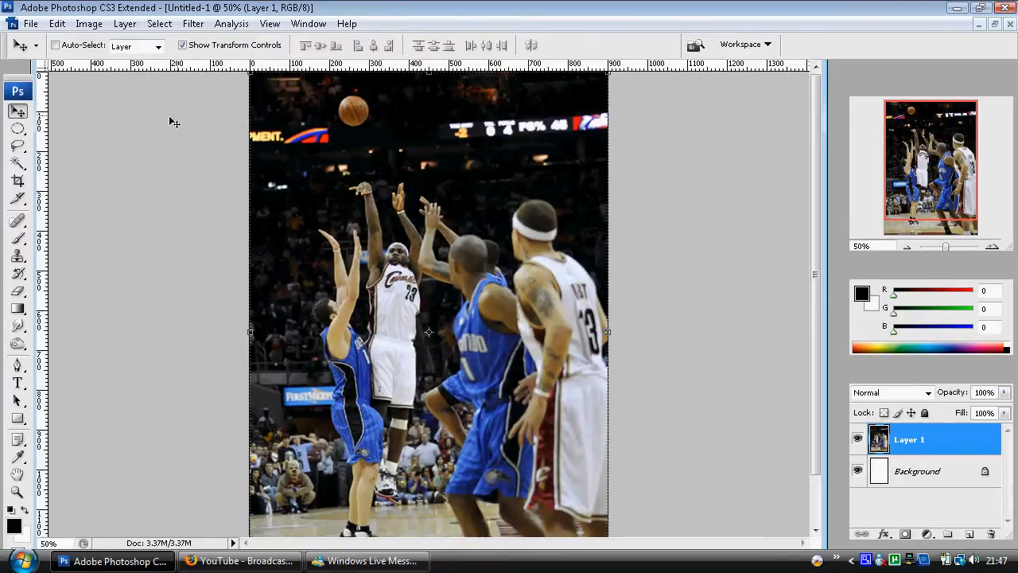
Step: Set up the Clone Stamp tool with a hard 65 px brush that samples from the current layer
left_click(18, 256)
left_click(105, 48)
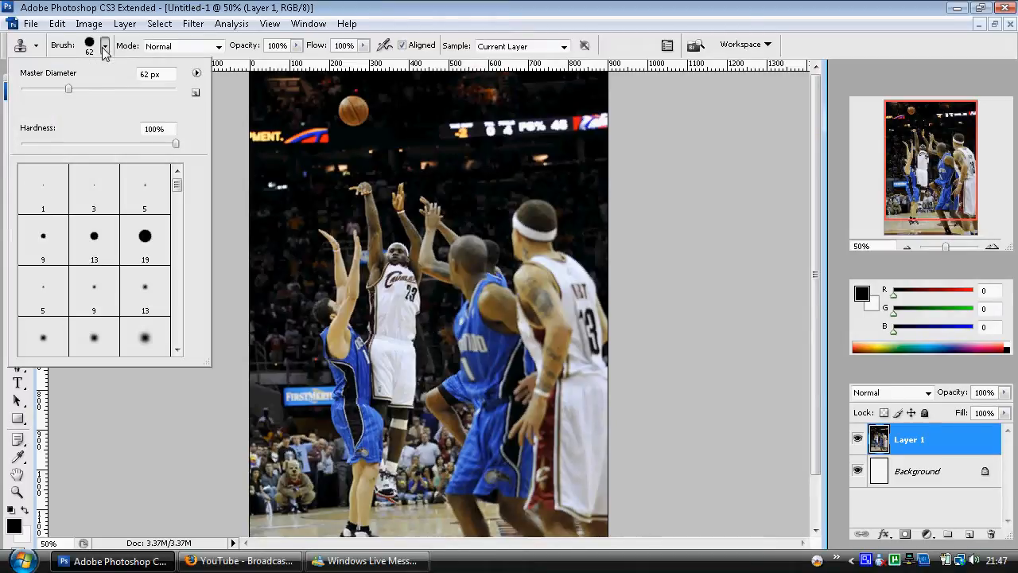
left_click_drag(71, 90, 71, 92)
mouse_move(178, 187)
left_mouse_down()
mouse_move(185, 227)
mouse_move(184, 179)
left_mouse_up()
left_click(282, 4)
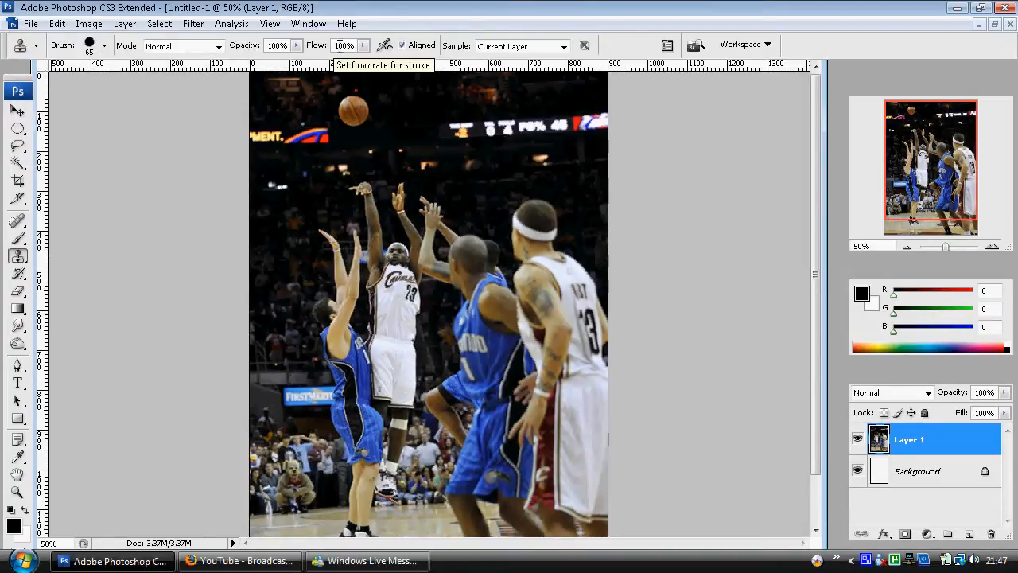
left_click(535, 50)
left_click(502, 61)
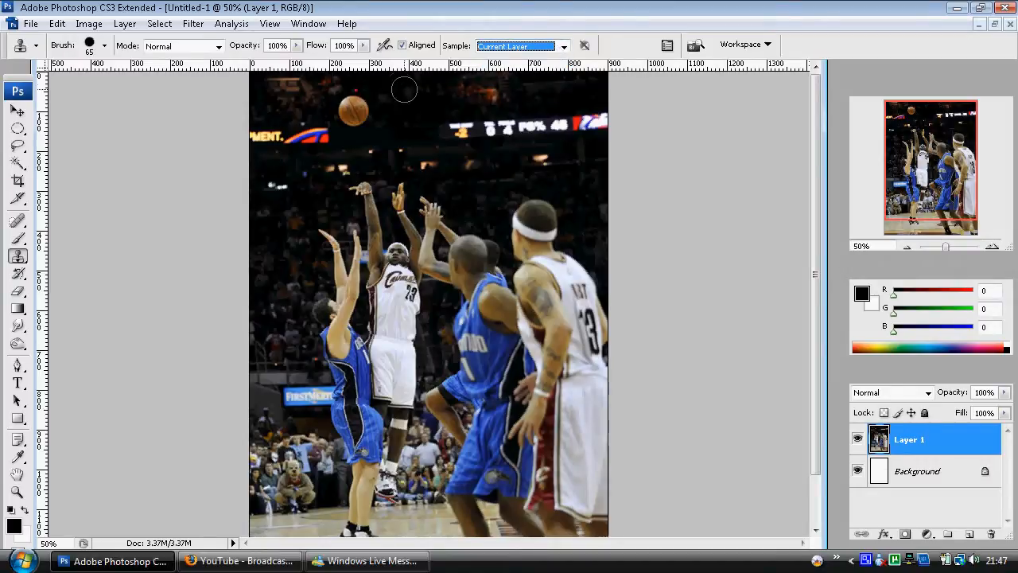
Step: Clone dark crowd background over the basketball to remove it, and copy the scoreboard text over the orange-lettered banner
left_click(993, 247)
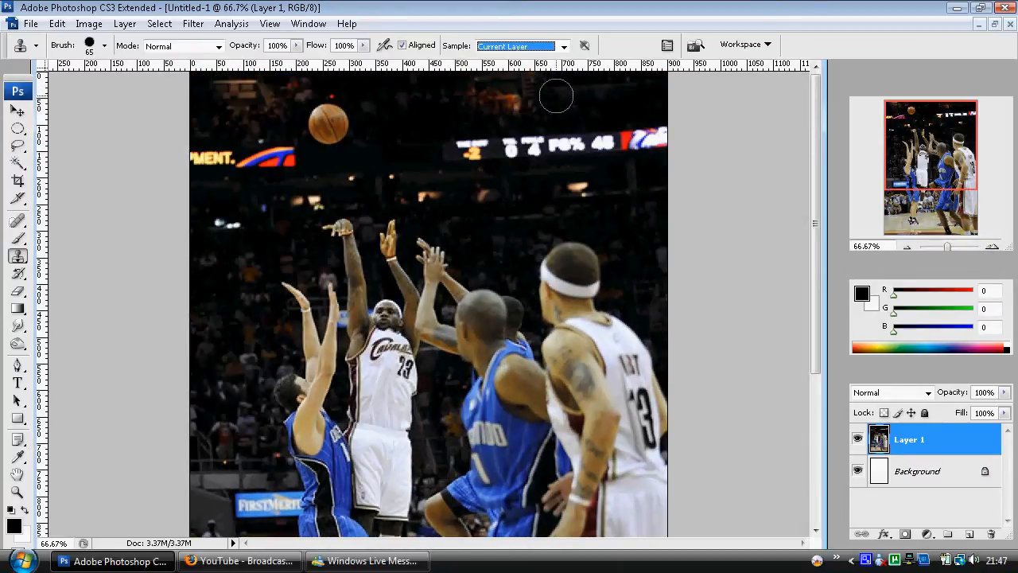
left_click(421, 121, "alt")
mouse_move(328, 123)
left_mouse_down()
mouse_move(340, 127)
mouse_move(319, 131)
left_mouse_up()
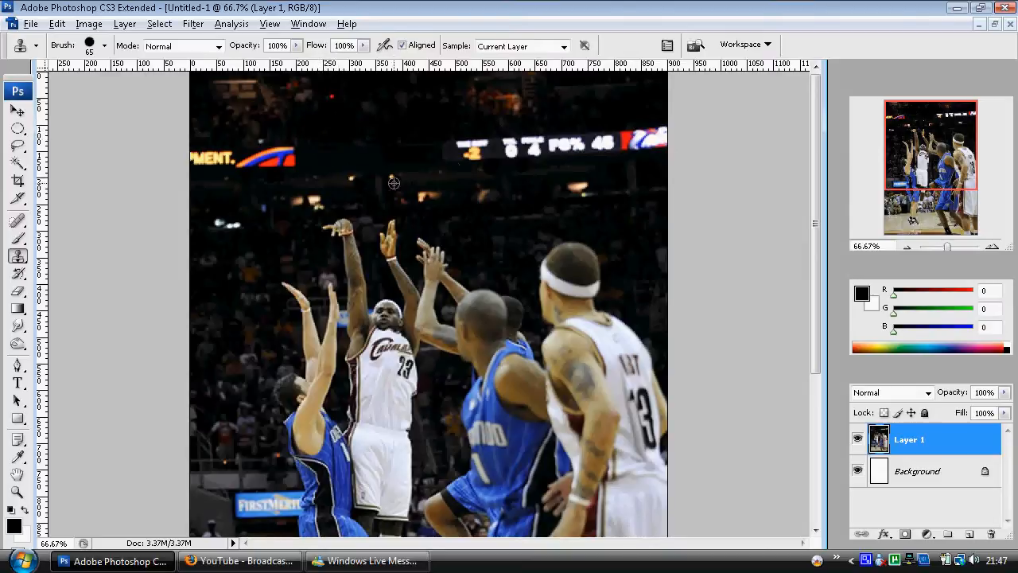
left_click(607, 142, "alt")
left_click_drag(386, 151, 204, 162)
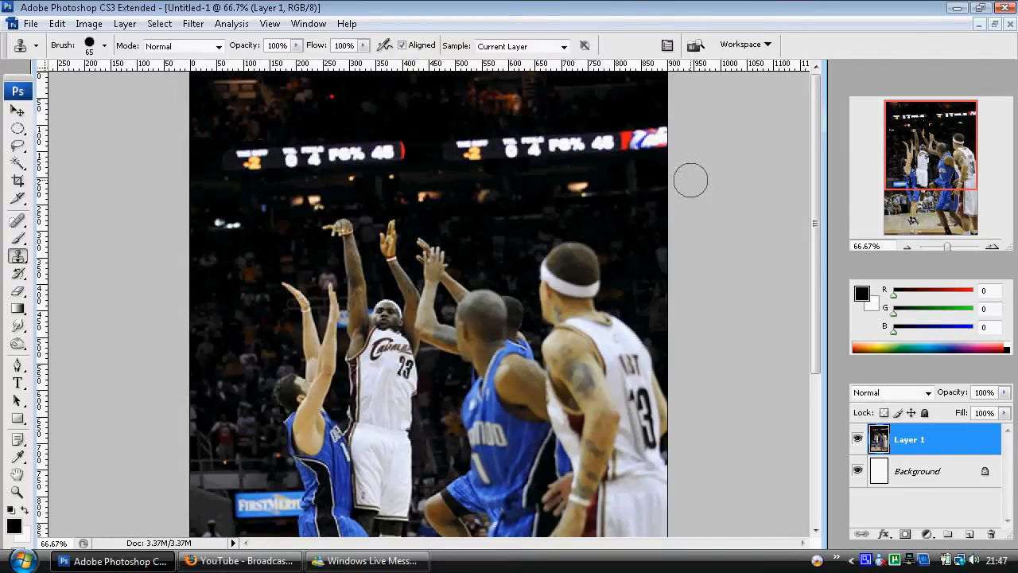
Step: Clone the player in the number 13 jersey over the middle of the photo, and close the basketball document
left_click_drag(919, 156, 912, 182)
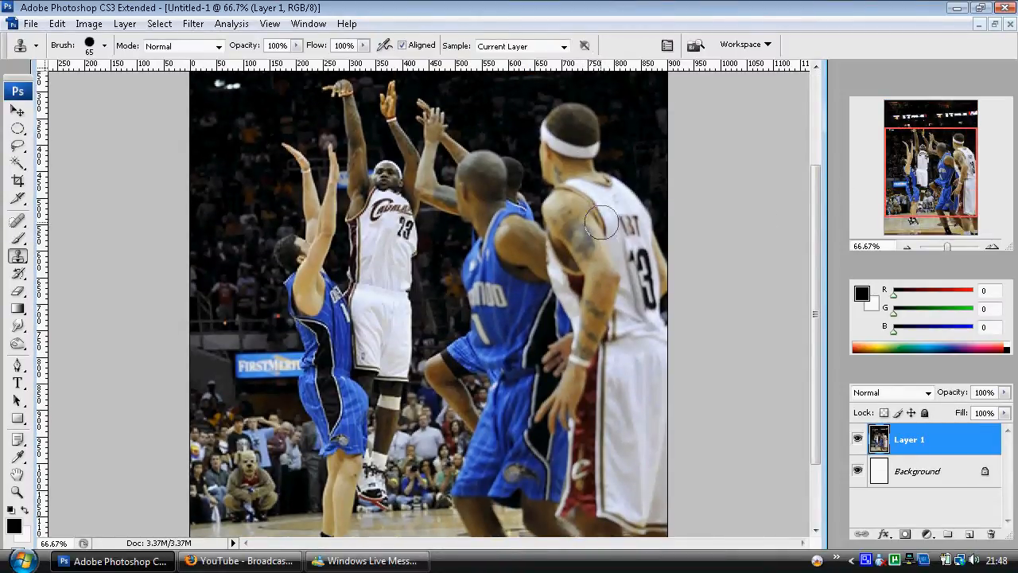
mouse_move(465, 243)
left_mouse_down()
mouse_move(488, 225)
mouse_move(465, 213)
mouse_move(472, 191)
mouse_move(419, 163)
mouse_move(394, 133)
mouse_move(438, 115)
mouse_move(399, 117)
mouse_move(427, 112)
mouse_move(406, 102)
mouse_move(435, 165)
mouse_move(427, 237)
mouse_move(423, 209)
mouse_move(401, 178)
mouse_move(427, 193)
mouse_move(461, 256)
mouse_move(450, 247)
mouse_move(491, 283)
mouse_move(426, 312)
mouse_move(452, 311)
mouse_move(443, 263)
mouse_move(431, 338)
mouse_move(504, 354)
mouse_move(458, 368)
mouse_move(461, 324)
mouse_move(468, 362)
mouse_move(455, 365)
mouse_move(441, 404)
mouse_move(472, 458)
mouse_move(487, 424)
mouse_move(438, 433)
mouse_move(467, 465)
mouse_move(450, 489)
mouse_move(459, 506)
mouse_move(437, 521)
mouse_move(473, 525)
left_mouse_up()
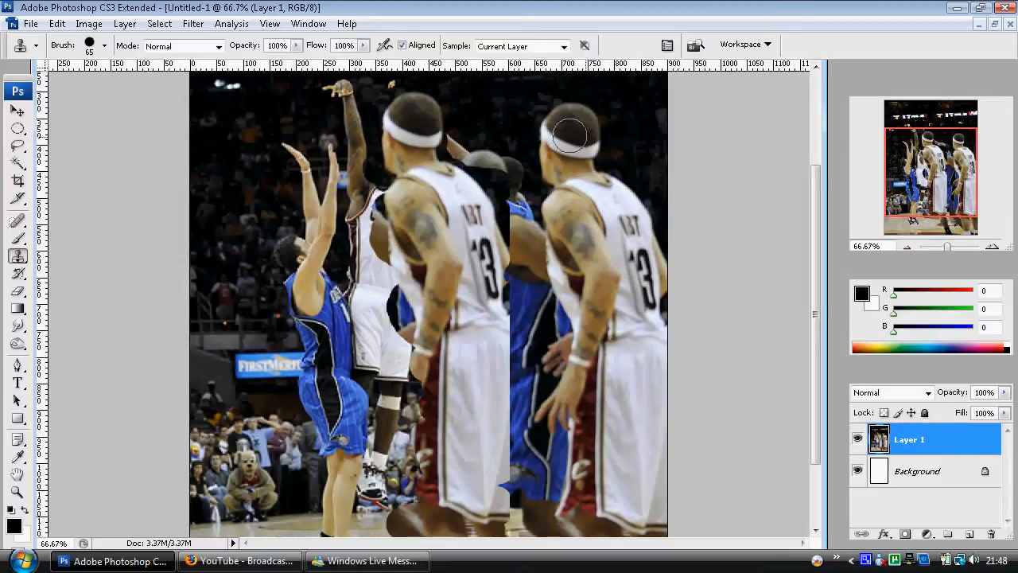
left_click(1010, 25)
left_click(481, 223)
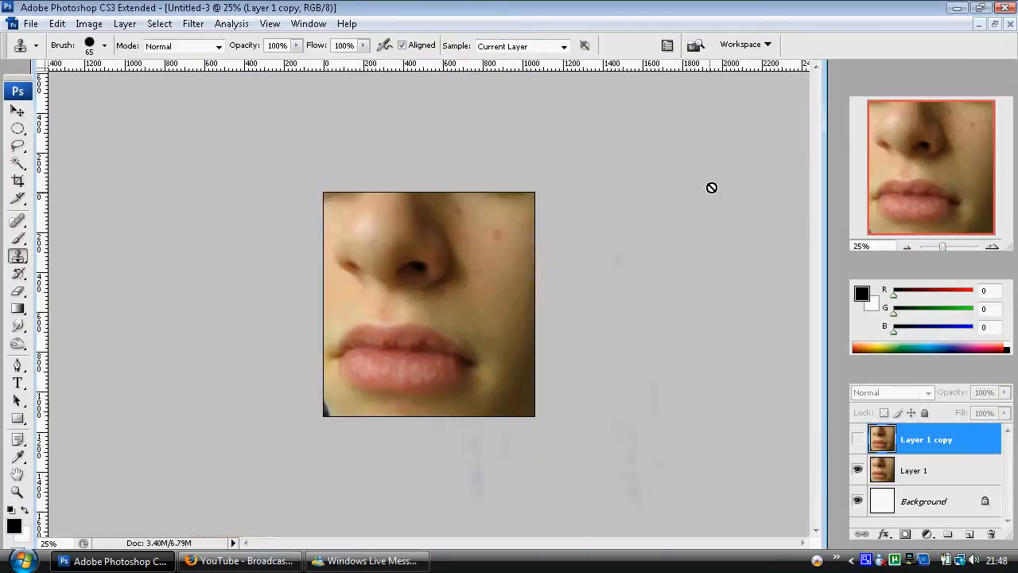
Step: Try to remove the red cheek spot on Layer 1 by cloning nearby skin with the hard brush, and undo the stroke
left_click(991, 247)
left_click(991, 247)
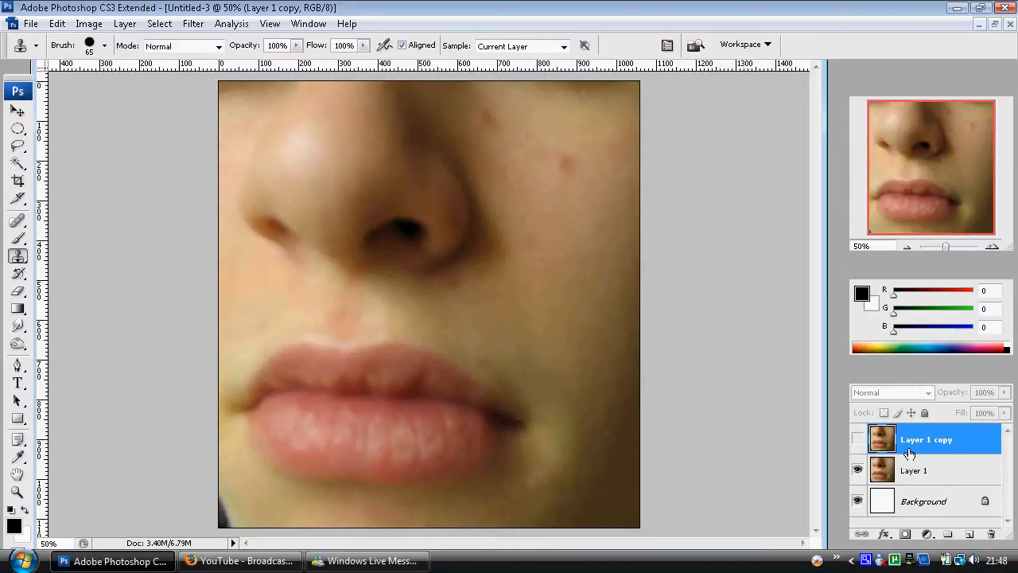
left_click(921, 469)
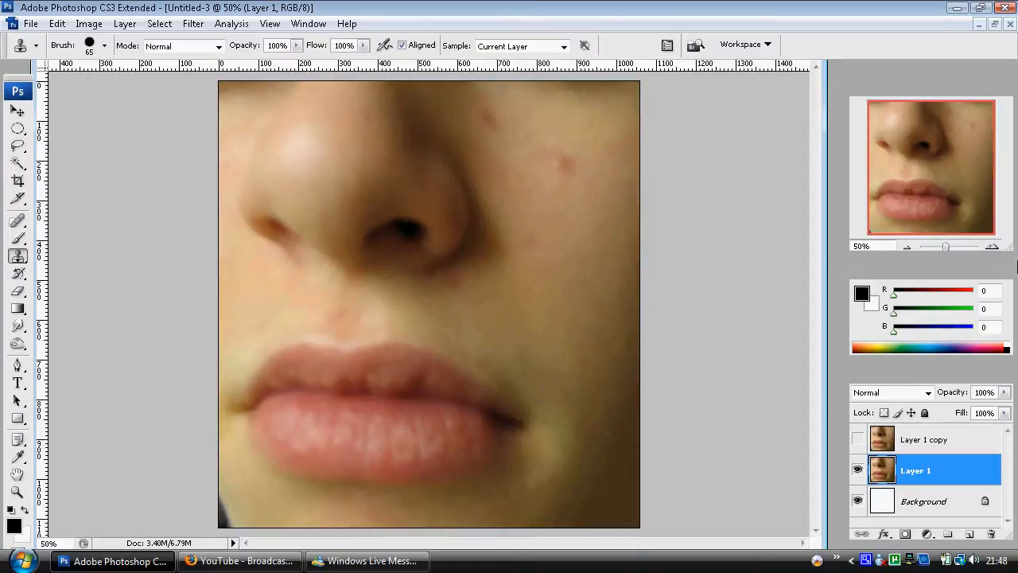
left_click(993, 249)
left_click(994, 249)
left_click(994, 249)
left_click_drag(946, 192, 994, 131)
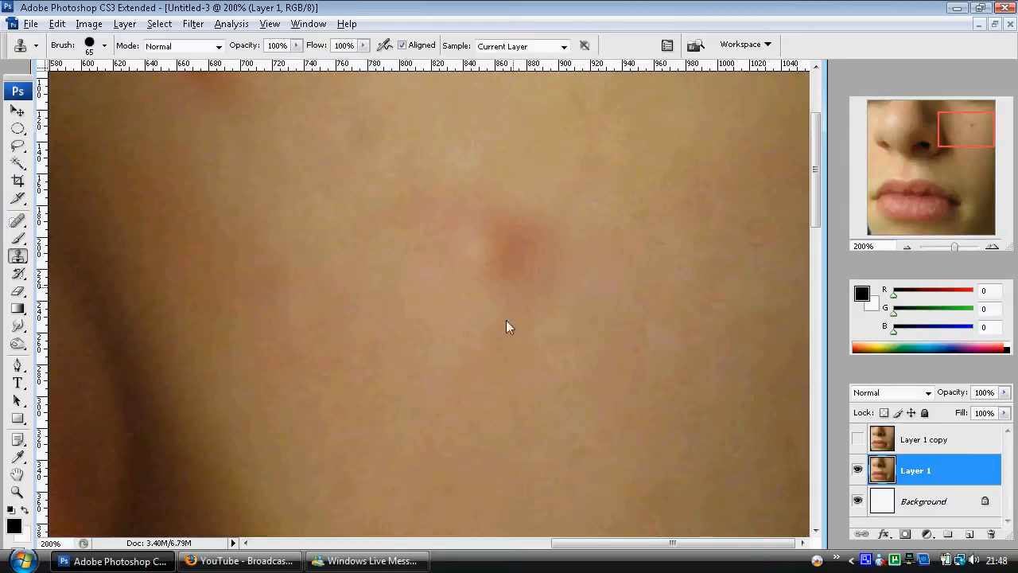
left_click(489, 382, "alt")
left_click_drag(483, 259, 524, 265)
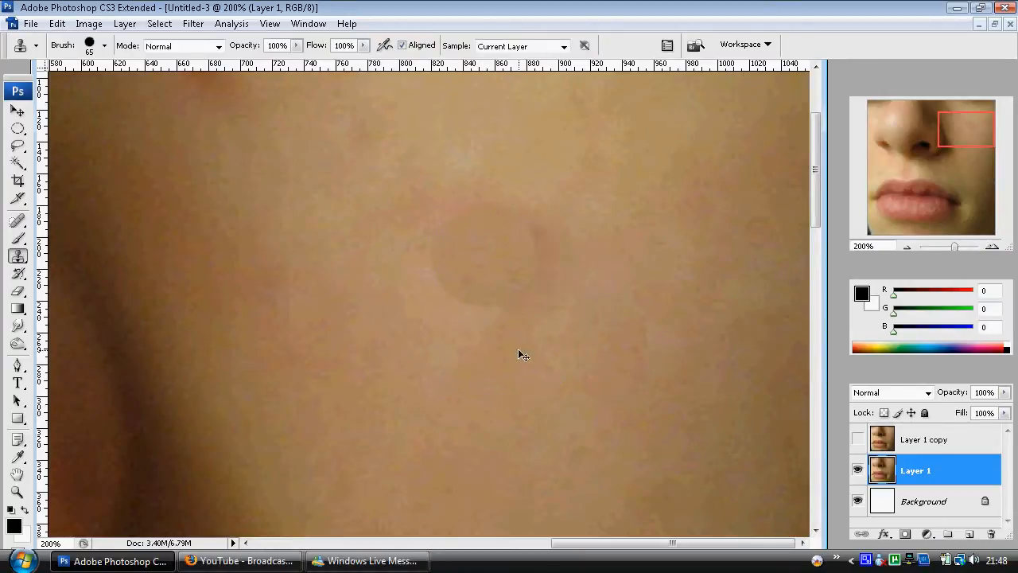
key("ctrl+z")
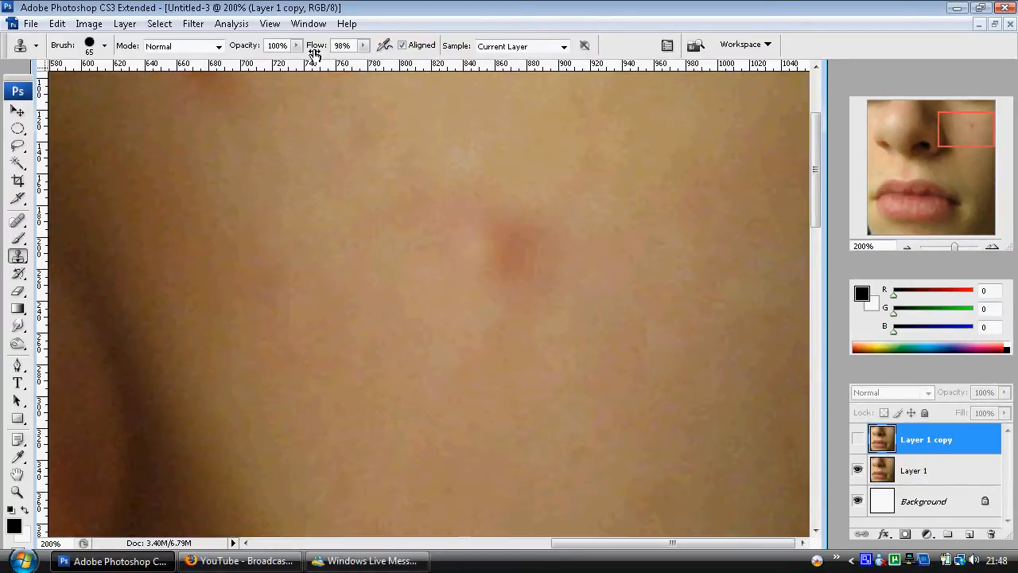
Step: Set the Clone Stamp flow to 80% and choose a soft 65 px brush
left_click_drag(306, 53, 303, 53)
left_click(104, 46)
mouse_move(70, 92)
left_mouse_down()
mouse_move(50, 89)
mouse_move(70, 90)
left_mouse_up()
left_click(151, 342)
Step: Clone clean skin from just below over the red cheek spot on Layer 1
left_click(520, 331)
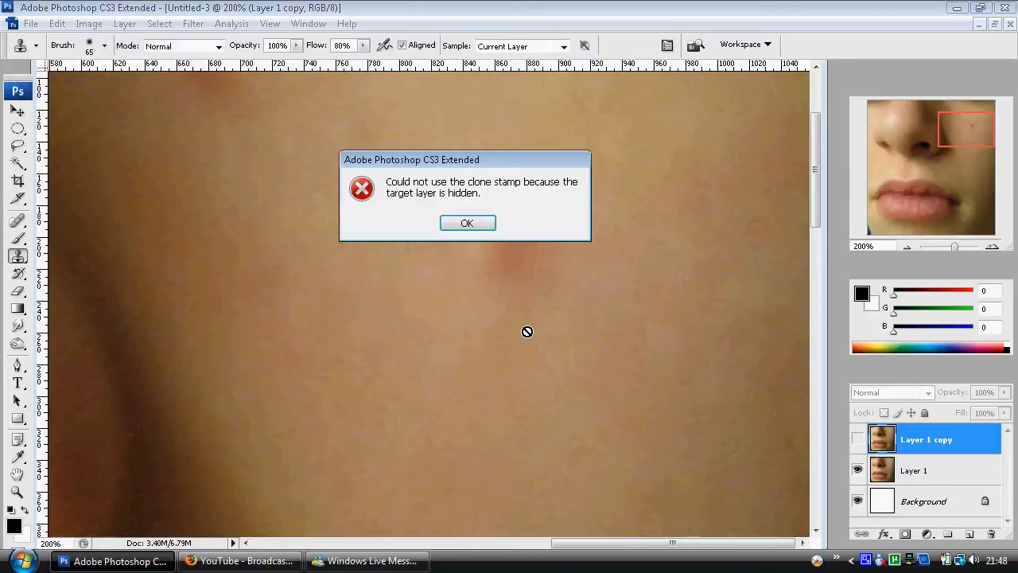
key("Return")
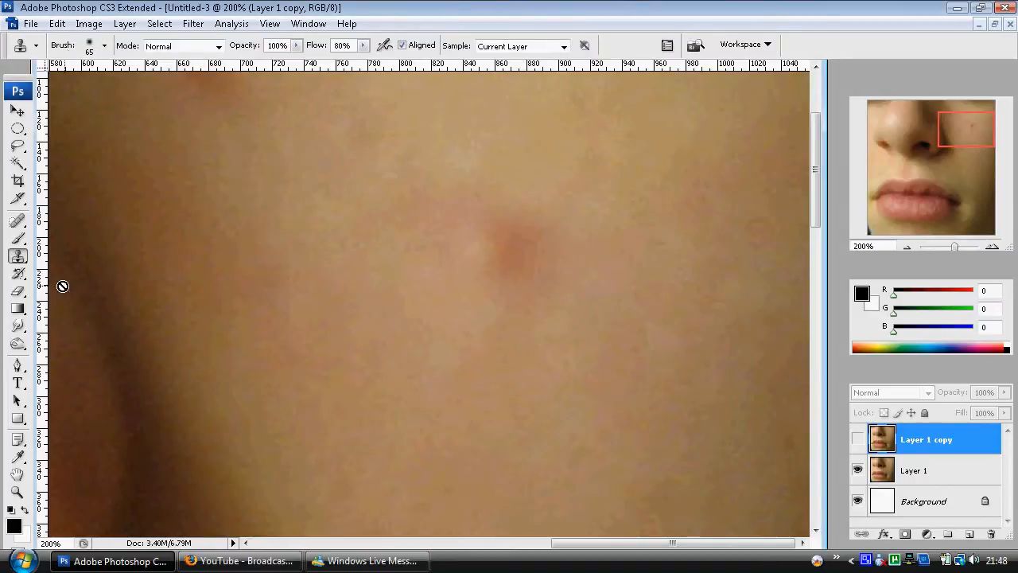
left_click(915, 470)
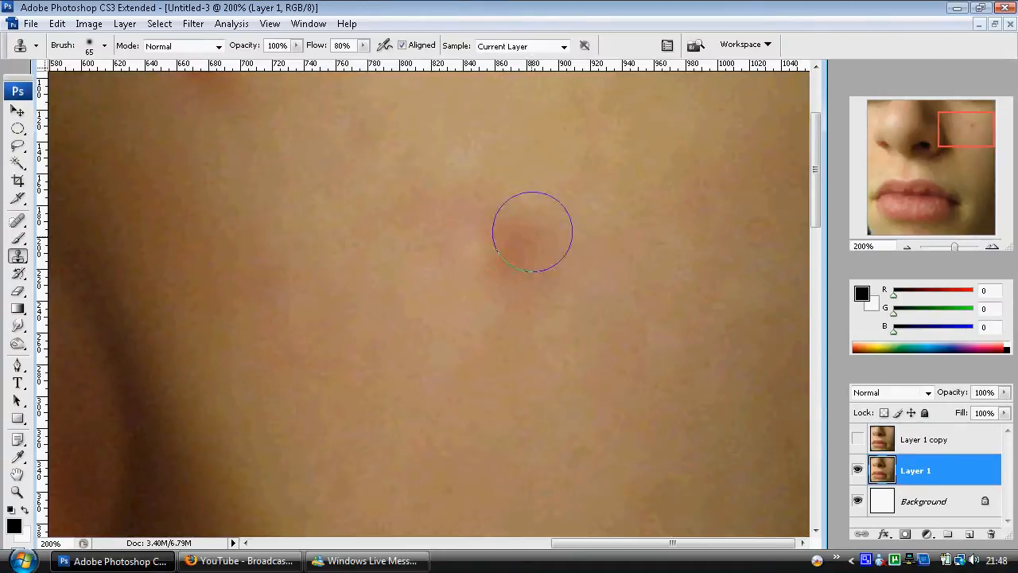
left_click(493, 370, "alt")
left_click(484, 254)
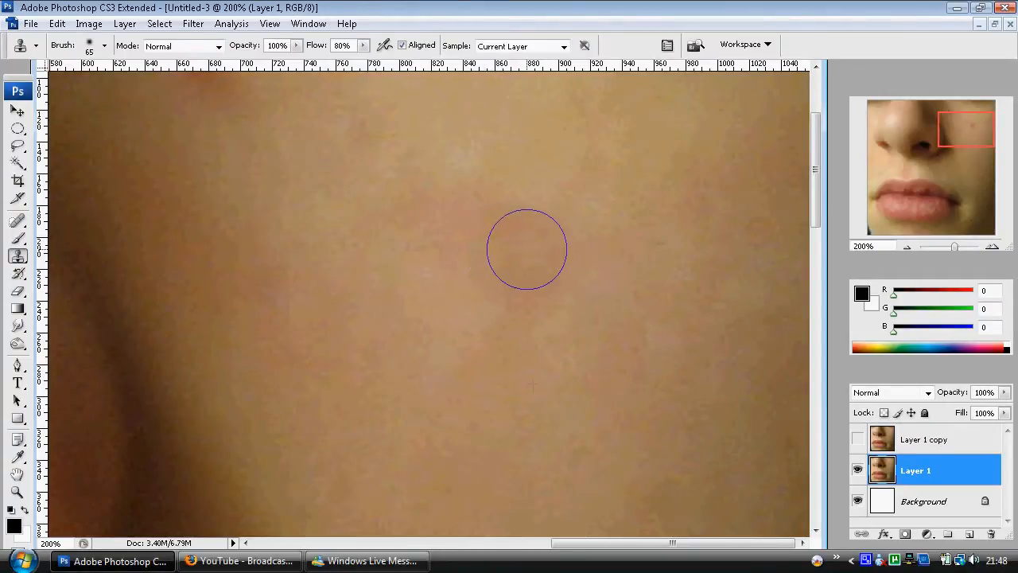
Step: Clone nearby clean skin over the red spot on the upper cheek beside the nose
left_click_drag(953, 125, 928, 116)
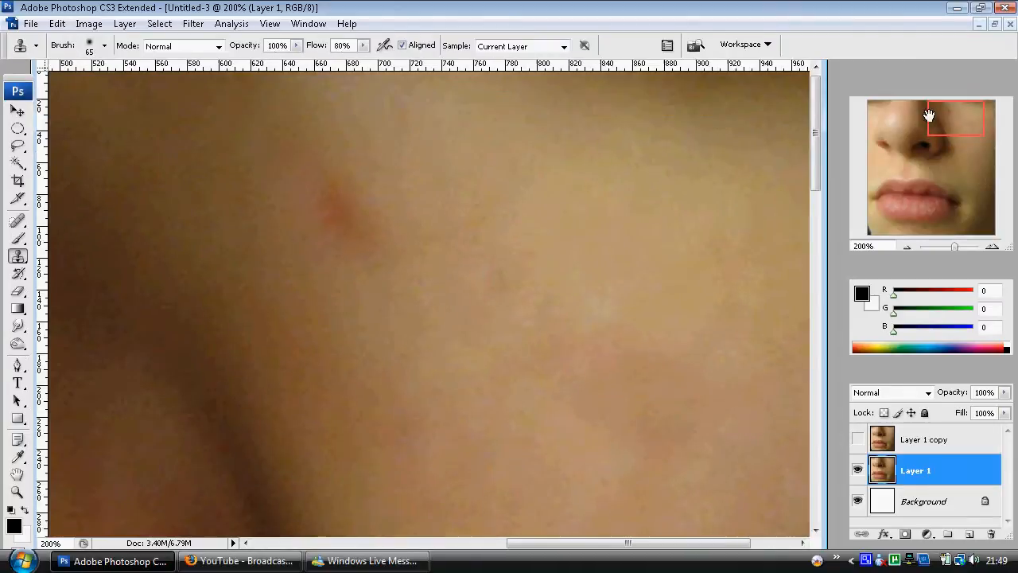
left_click(386, 316, "alt")
left_click(334, 216)
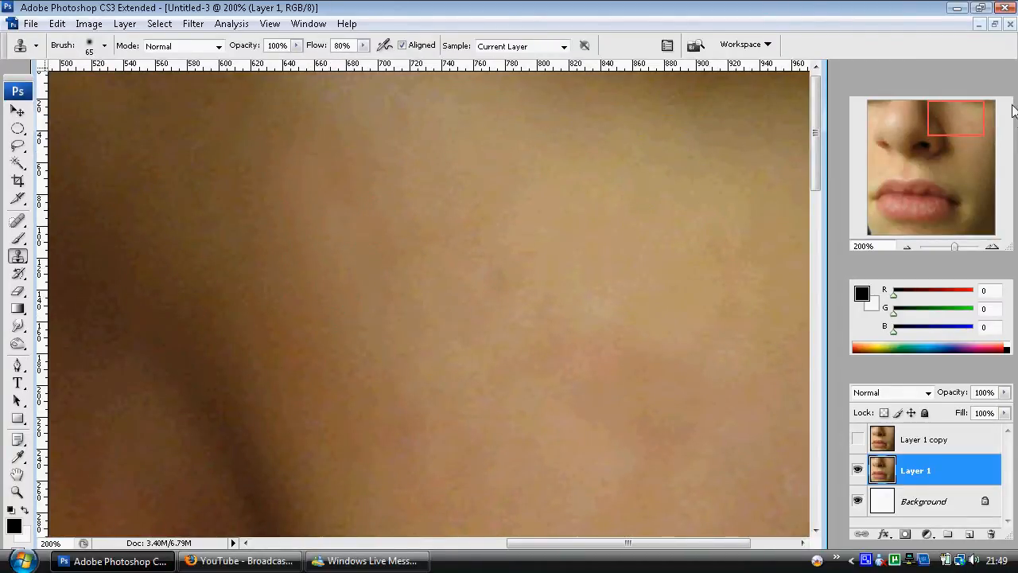
Step: Retouch the reddish area around the nostril's lower edge with several Clone Stamp dabs of nearby skin
left_click_drag(934, 125, 929, 166)
left_click(351, 239, "alt")
left_click(281, 313)
left_click(332, 270)
left_click(385, 237)
Step: Try cloning cheek skin onto the shadow beside the nostril, and undo the dab
left_click(633, 209, "alt")
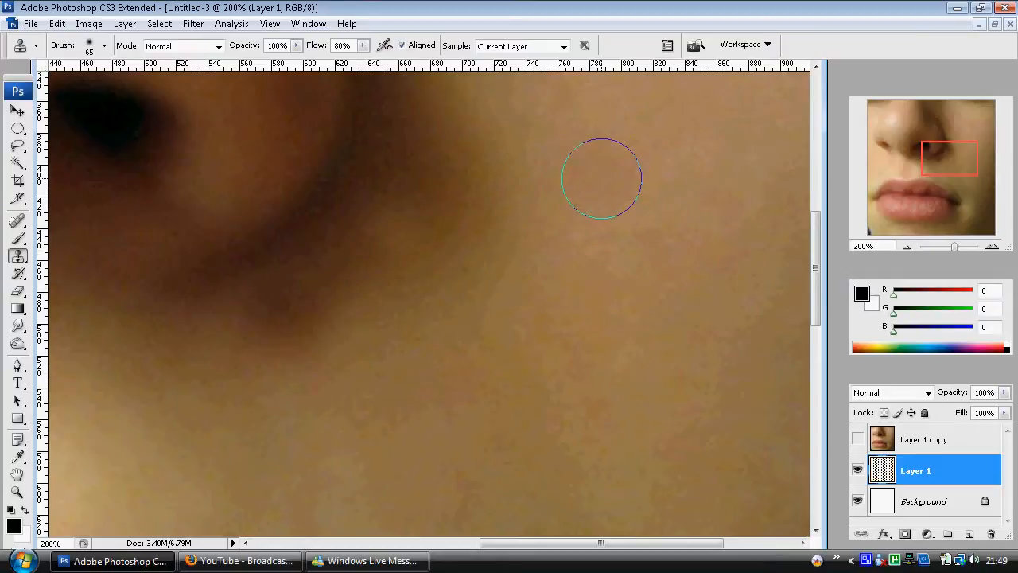
left_click(443, 232)
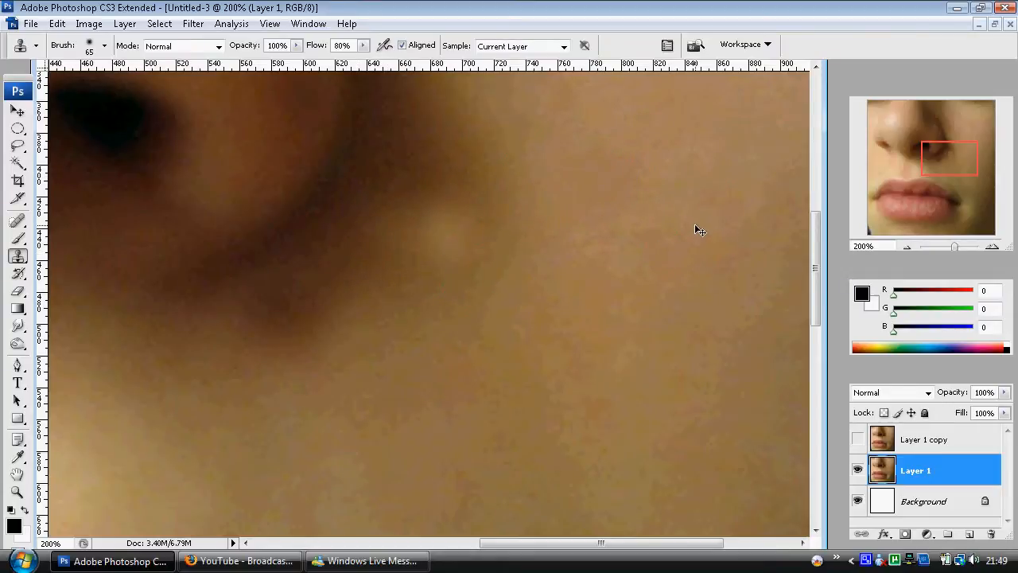
key("ctrl+z")
Step: Clone skin from just above the upper lip over the red spot between the nose and mouth
left_click_drag(937, 157, 887, 172)
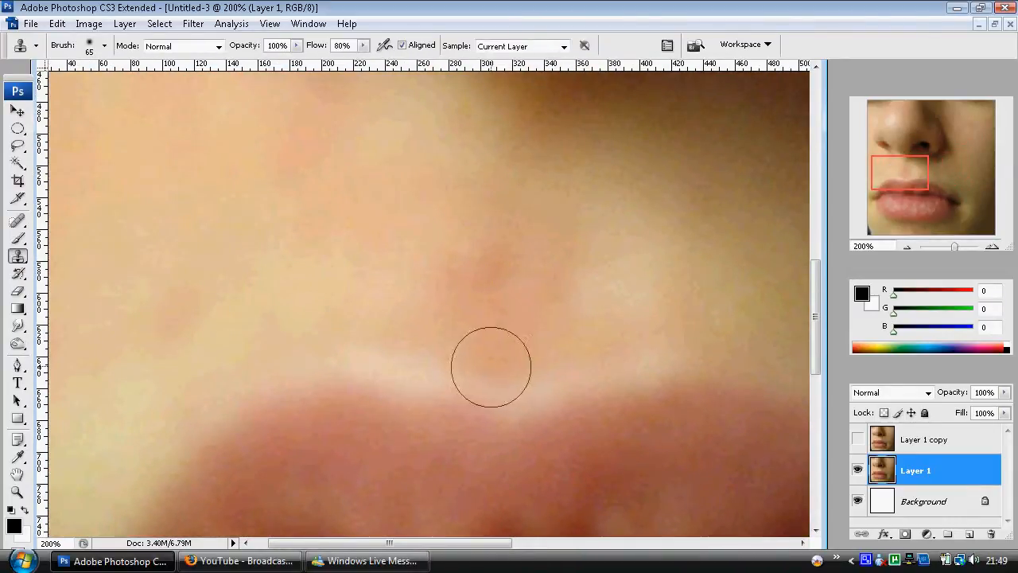
left_click(497, 358, "alt")
left_click(494, 278)
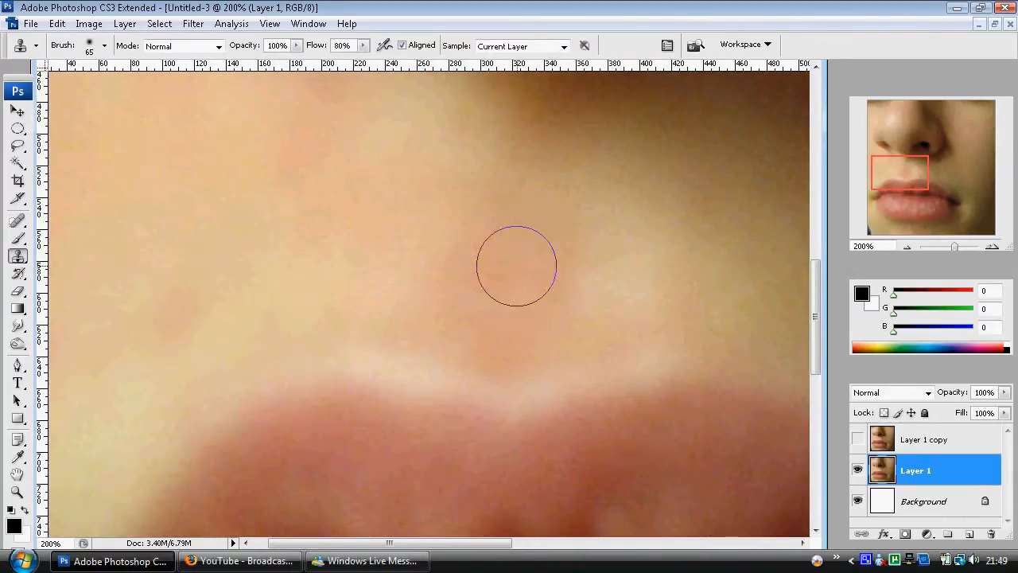
Step: Retouch the reddish patch of chin below the lower lip by cloning clean skin over it
left_click_drag(882, 176, 895, 249)
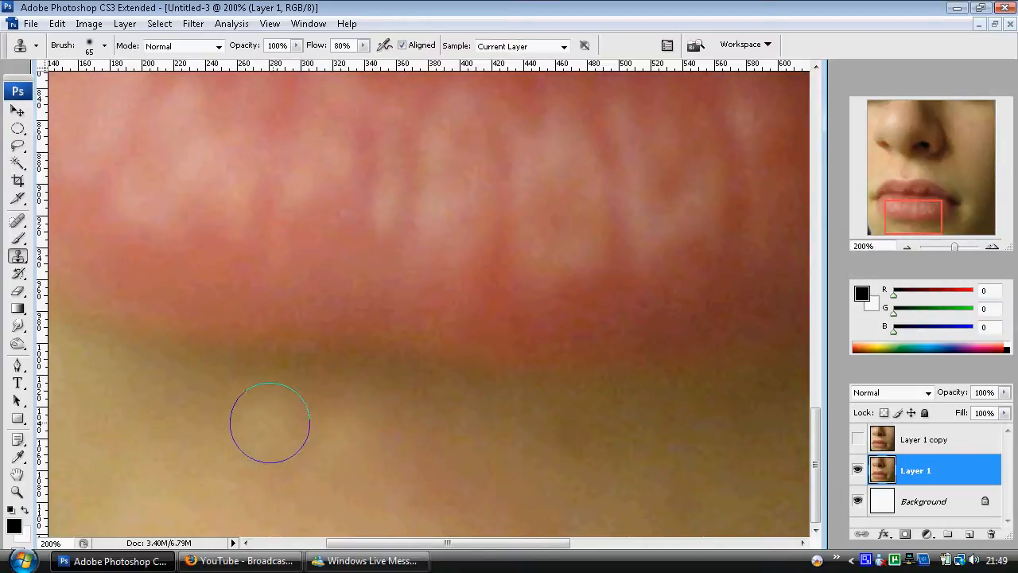
mouse_move(439, 468)
left_mouse_down()
mouse_move(416, 473)
mouse_move(474, 483)
mouse_move(434, 493)
mouse_move(447, 488)
left_mouse_up()
left_click(732, 447, "alt")
mouse_move(536, 501)
left_mouse_down()
mouse_move(436, 514)
mouse_move(680, 466)
mouse_move(306, 498)
mouse_move(489, 502)
mouse_move(646, 522)
mouse_move(584, 525)
mouse_move(533, 516)
left_mouse_up()
left_click(224, 500, "alt")
Step: Compare the retouched Layer 1 with Layer 1 copy over the whole face by toggling the copy's visibility
left_click(906, 247)
left_click(908, 248)
left_click(909, 247)
left_click(908, 247)
left_click(909, 248)
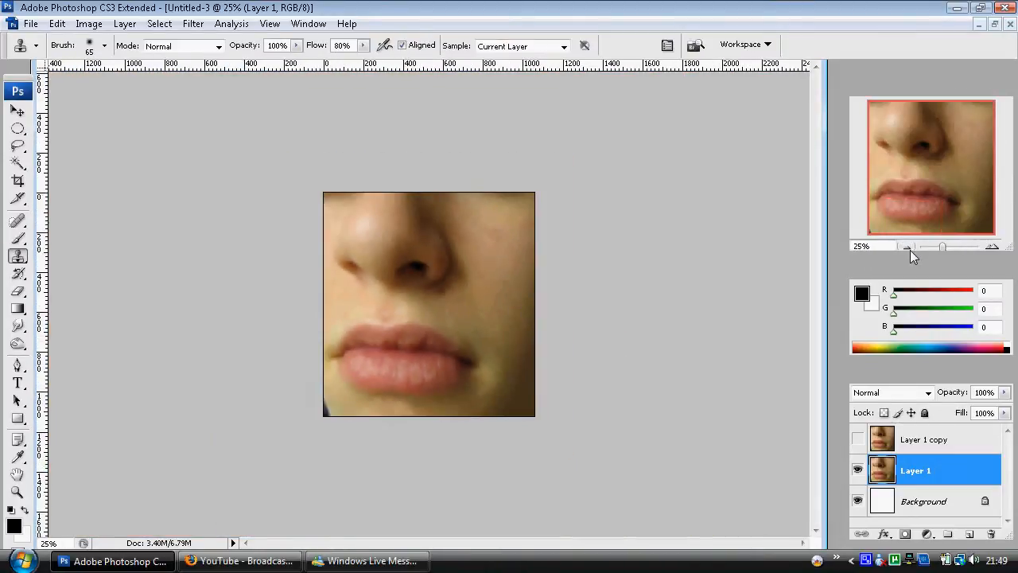
left_click(857, 441)
left_click(858, 442)
left_click(858, 442)
left_click(858, 442)
left_click(858, 439)
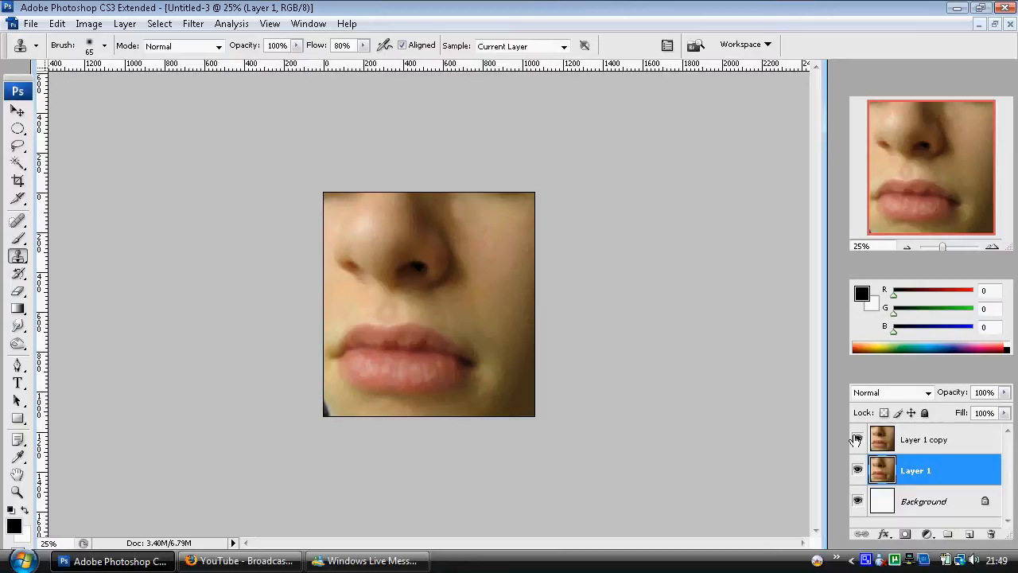
Step: Switch to the coral reef document Untitled-2 and toggle Layer 1 copy's visibility to compare the cloned version with the original
left_click(994, 24)
double_click(682, 193)
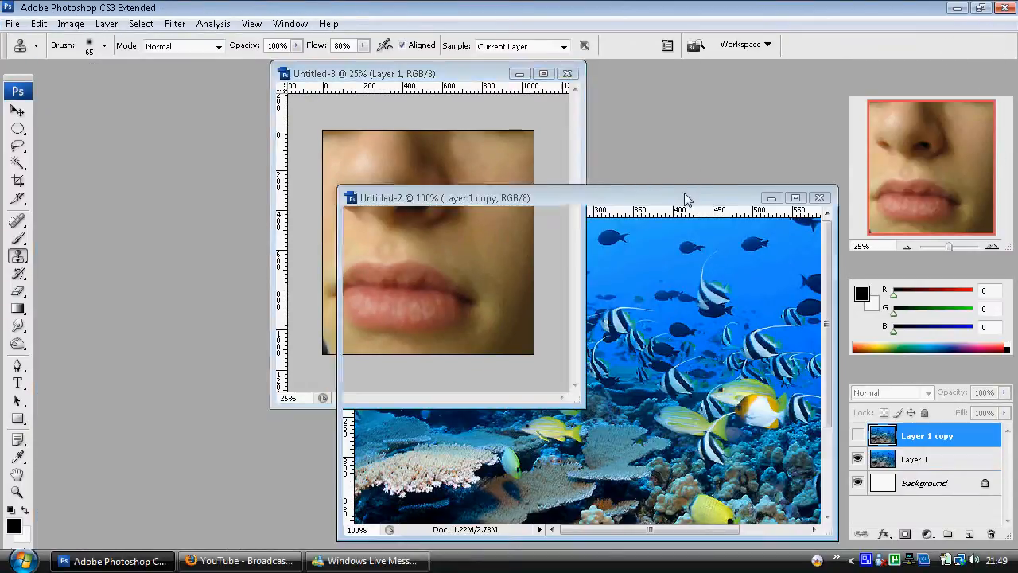
left_click(858, 435)
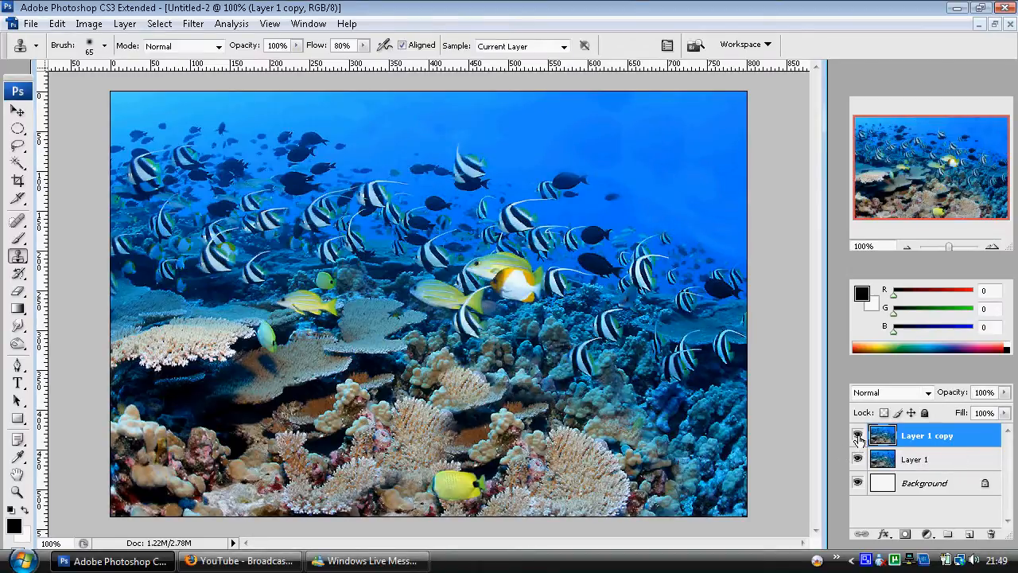
left_click(858, 436)
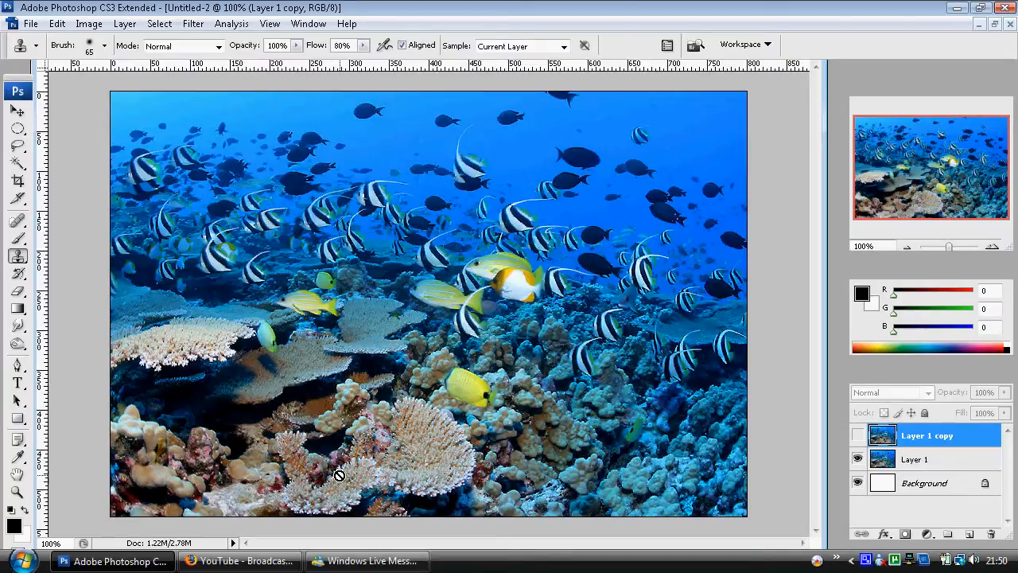
left_click(857, 436)
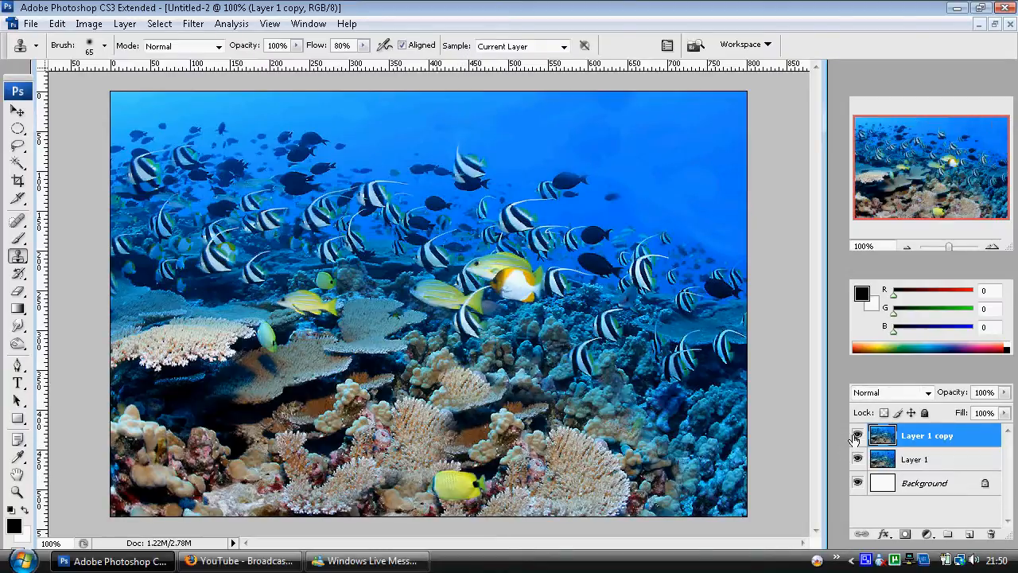
Step: Arrange the face and coral reef documents as overlapping floating windows, with the reef in front
left_click(907, 246)
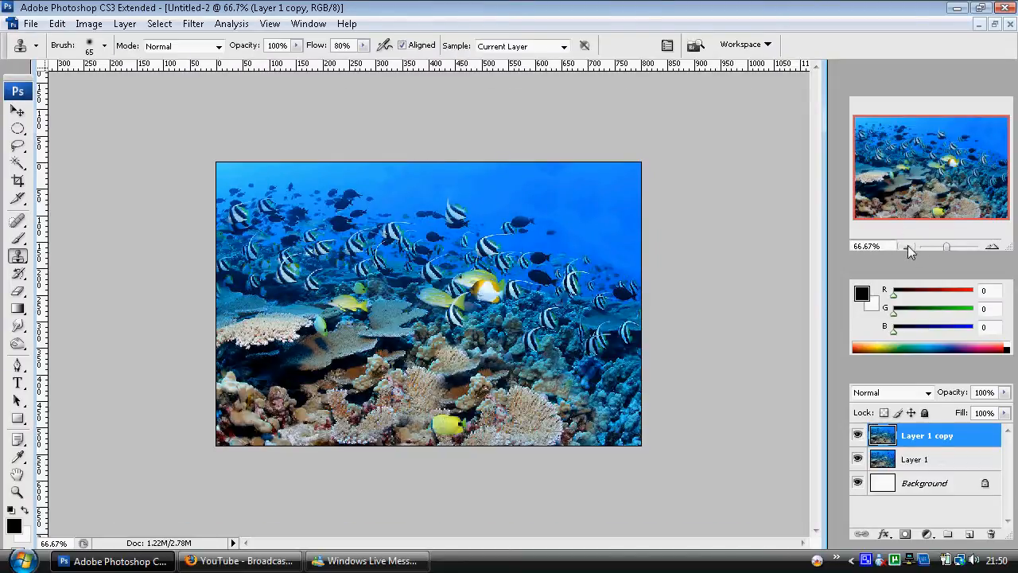
left_click(994, 25)
left_click_drag(395, 78, 238, 115)
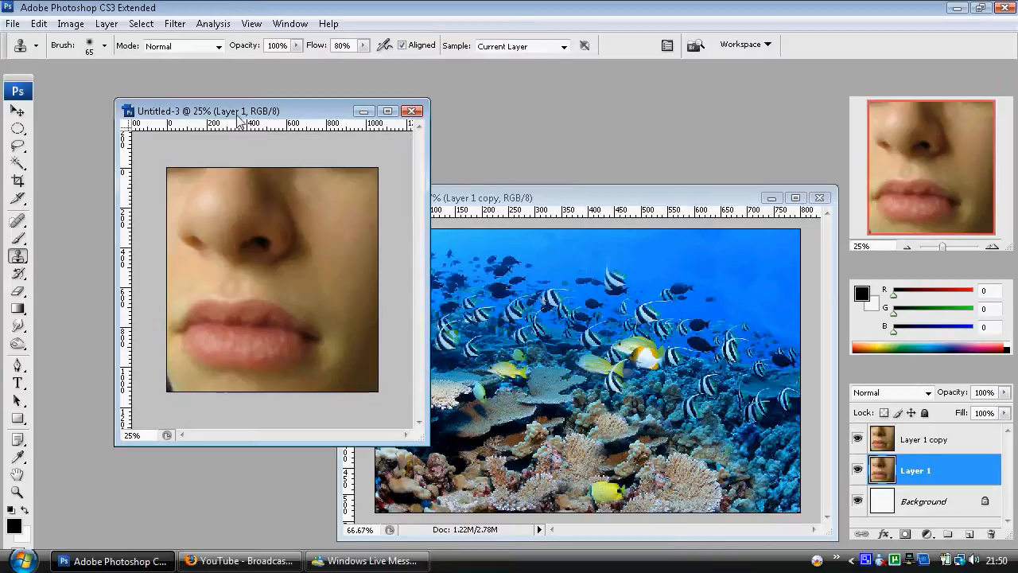
left_click_drag(530, 198, 451, 154)
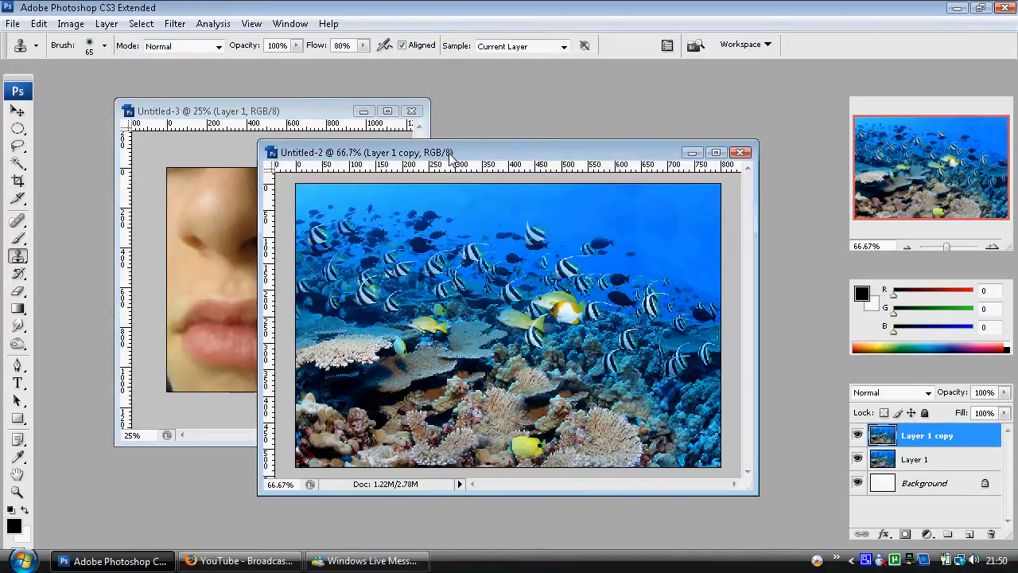